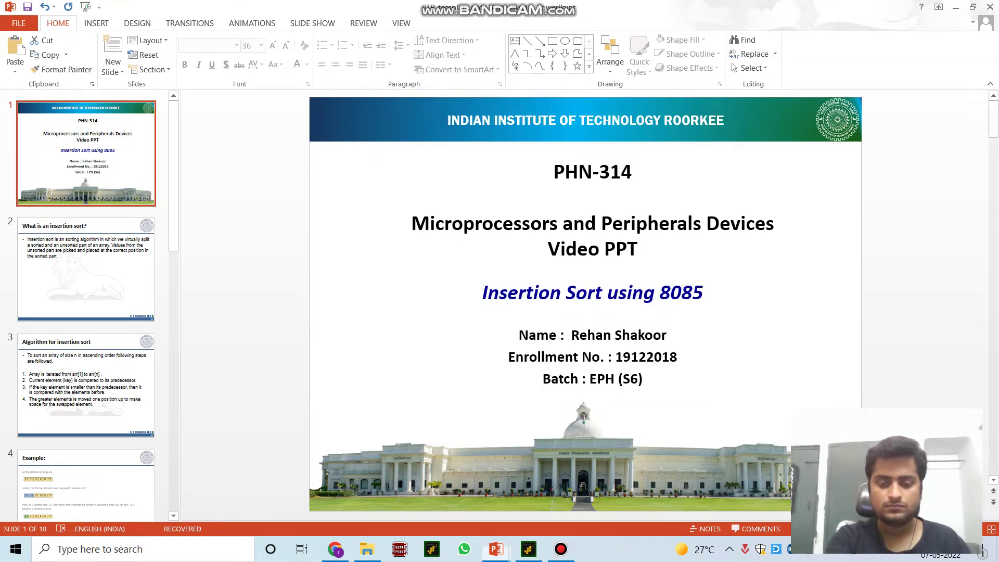
Start the insertion-sort slide show full-screen from the title slide with F5
key(F5)
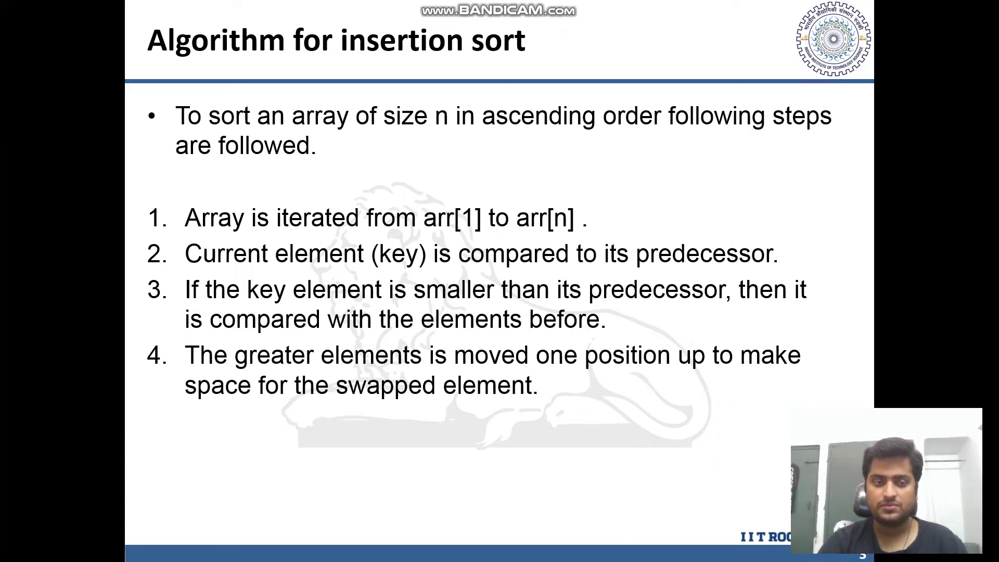
Advance to slide 4, the first Example slide with the array 12, 31, 25, 8, 32, 17
key(Right)
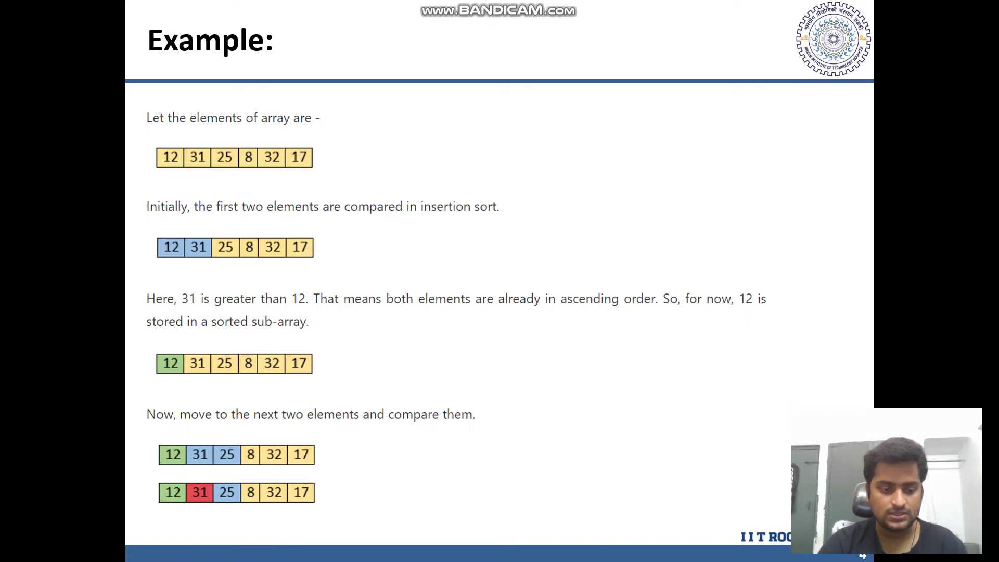
Advance to slide 5, Example contd.., showing the swaps yielding 12, 25, 8, 31, 32, 17
key(Right)
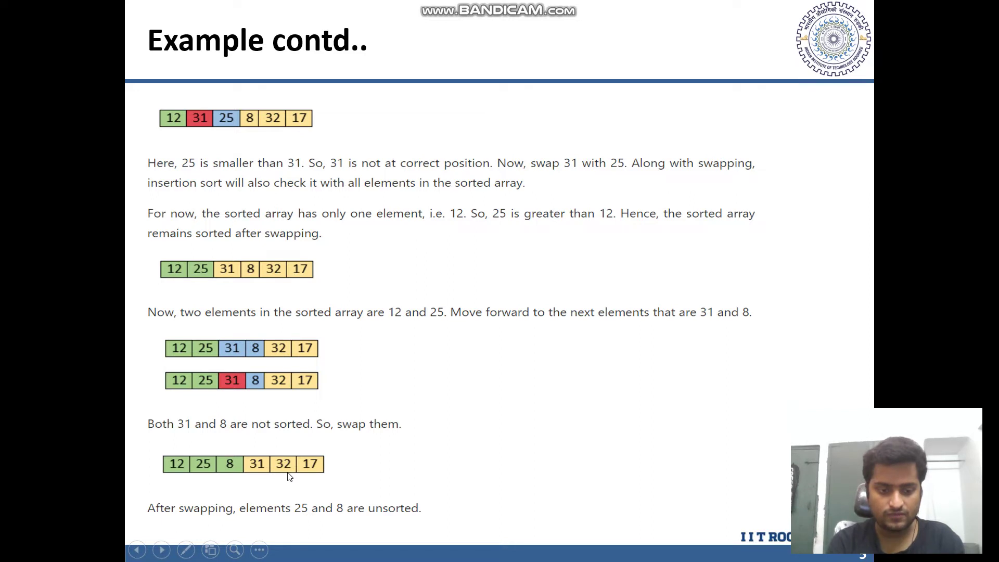
Advance through the swap slides to slide 7, where the array ends as 8, 12, 17, 25, 31, 32
click(217, 454)
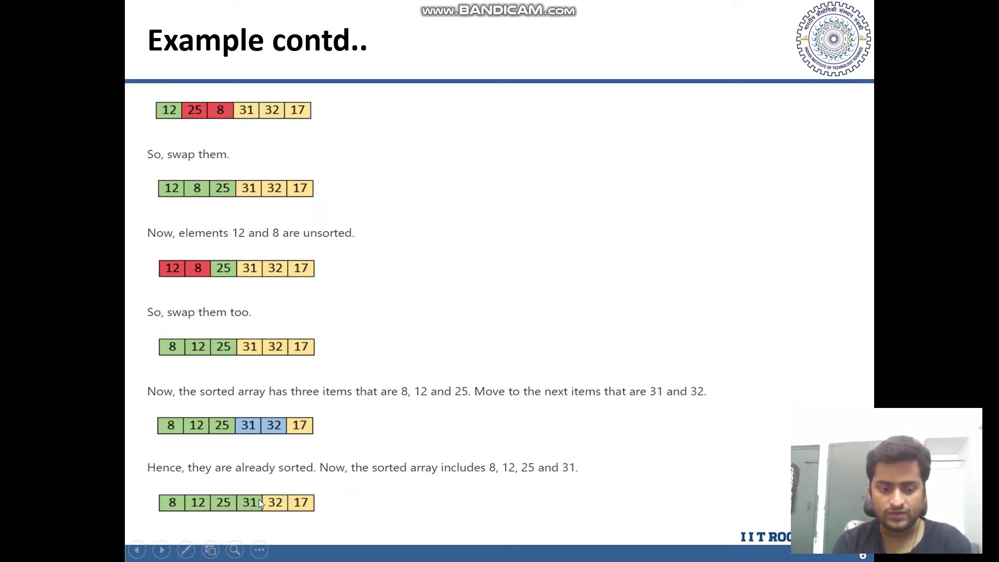
click(276, 500)
key(Left)
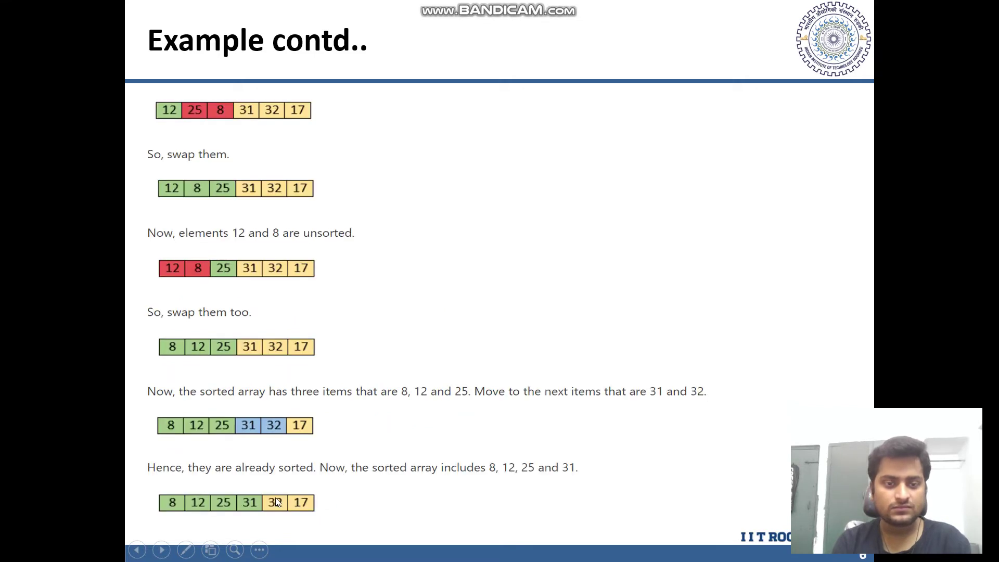
key(Right)
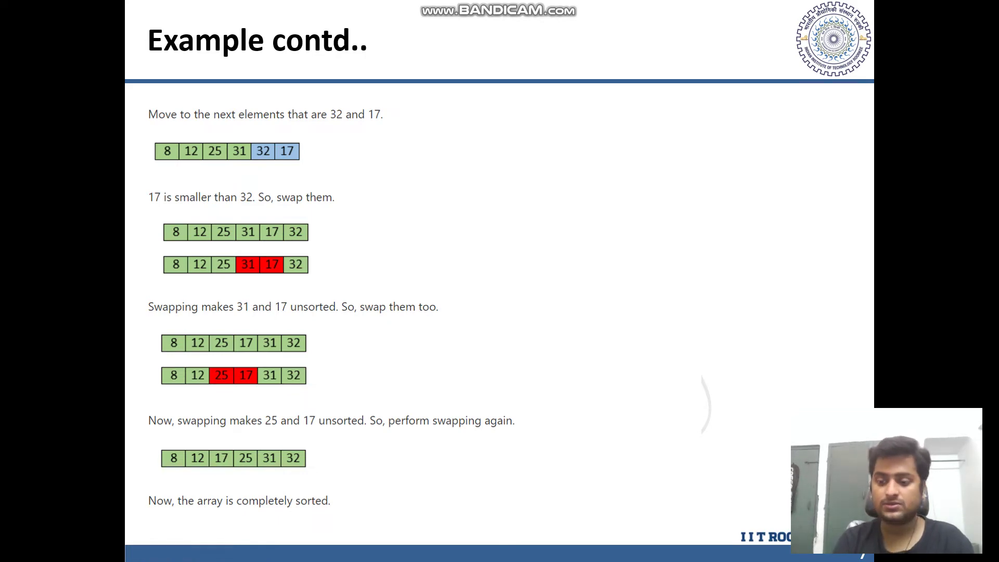
Go back to slide 4, the Example slide with the unsorted array 12, 31, 25, 8, 32, 17
key(Left)
key(Left)
key(Left)
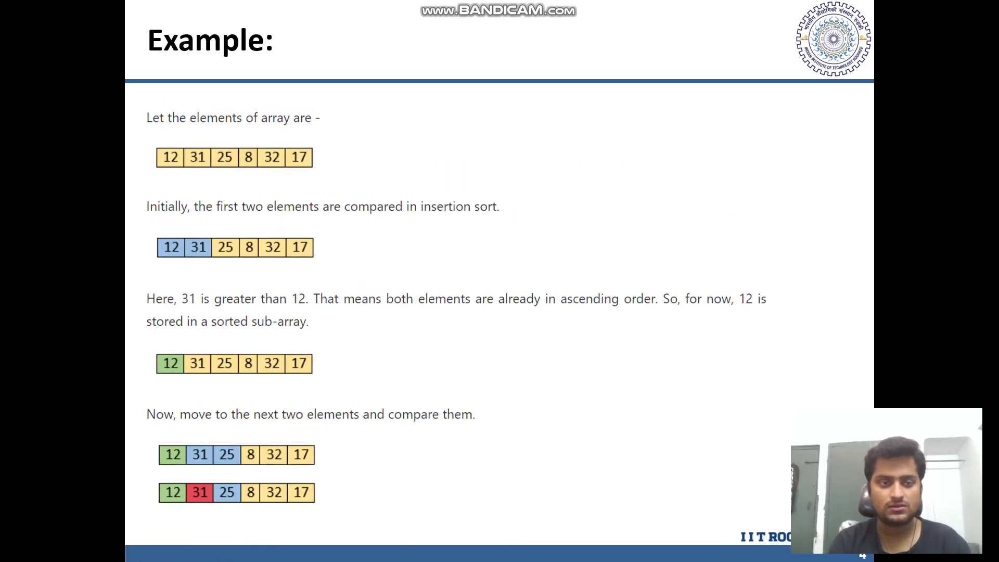
Present through Code overview and Time and space complexity, end the show, and switch to GNUSim8085
key(Right)
key(Right)
key(Right)
key(Right)
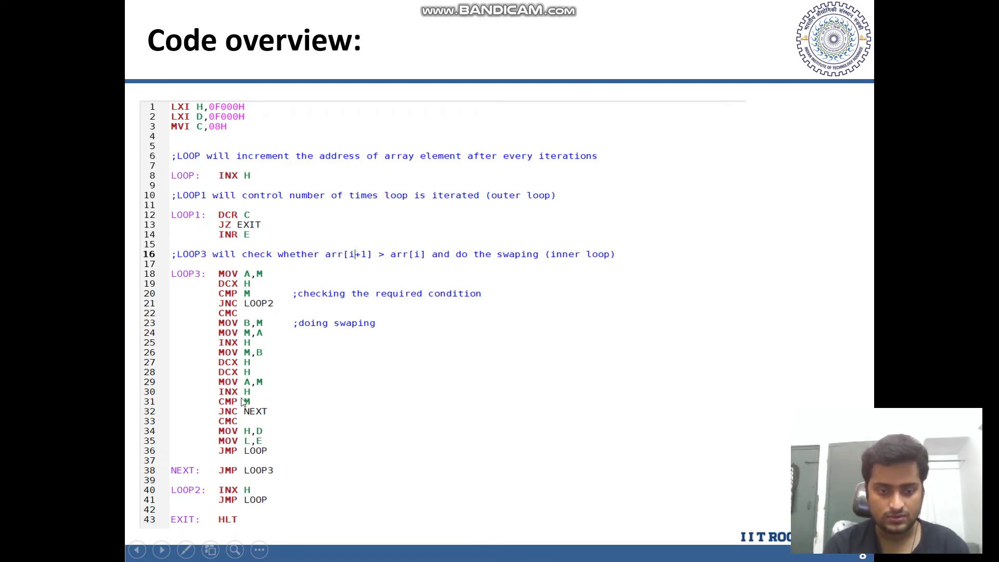
key(Right)
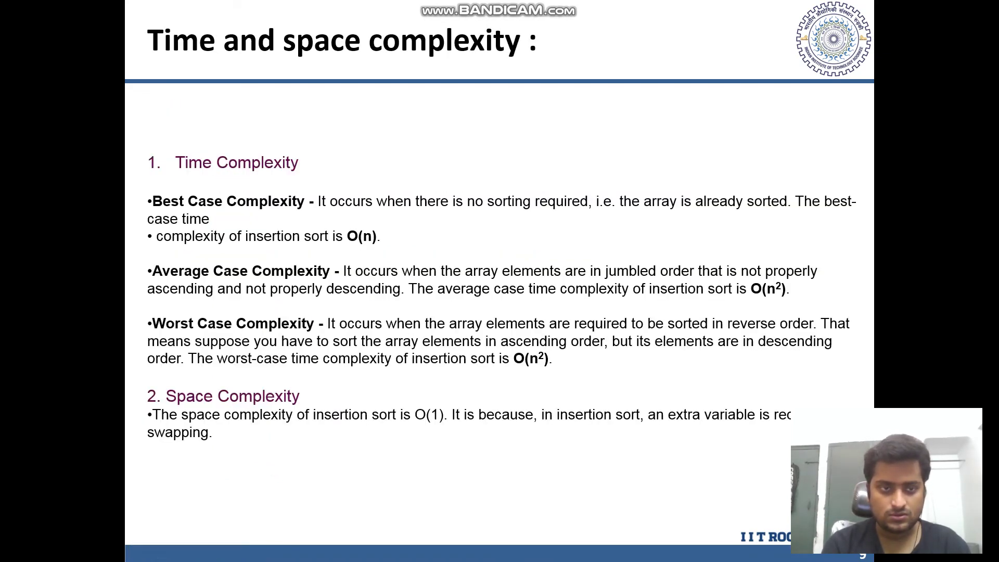
key(Escape)
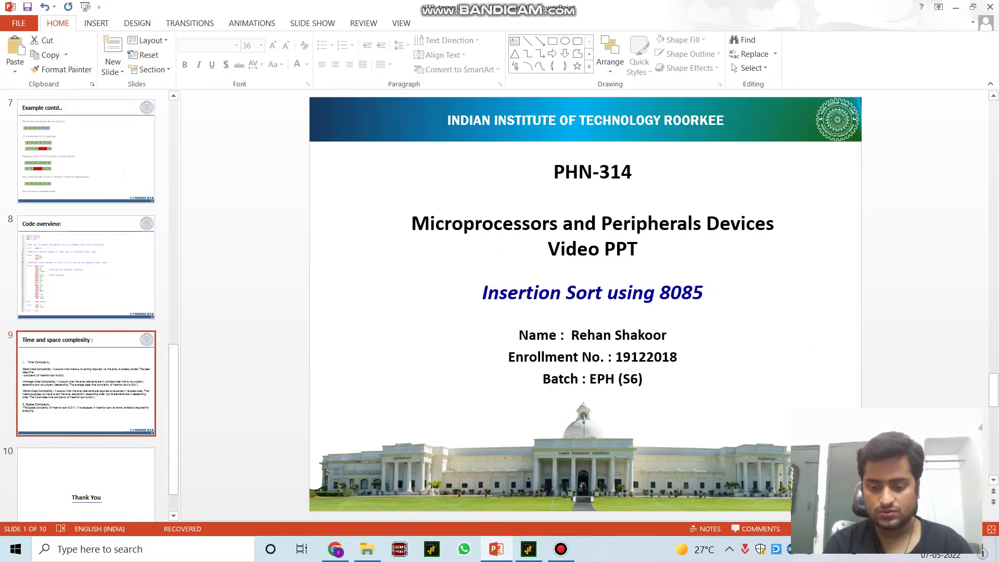
click(524, 553)
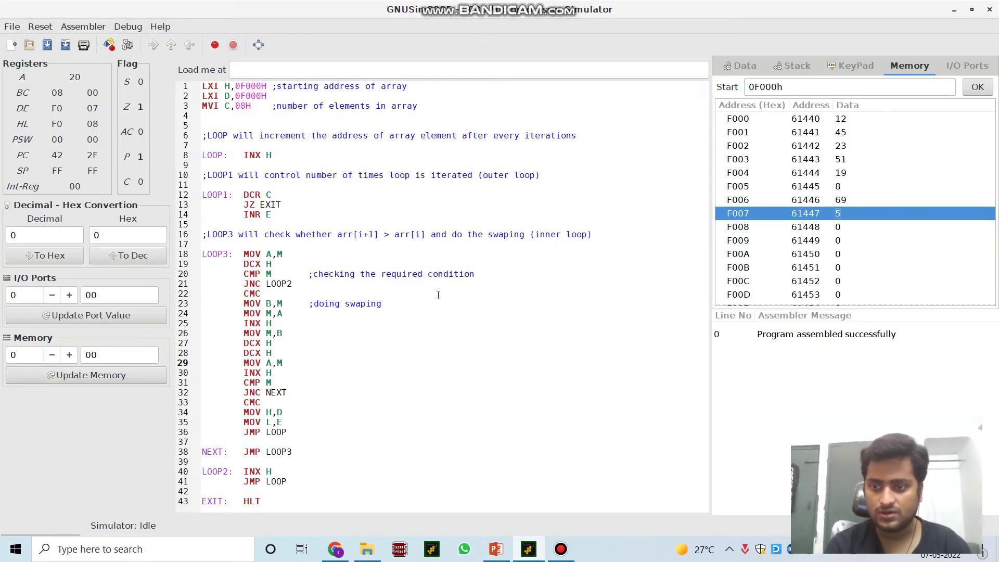
Point out the unsorted array values at memory addresses F000 and F001
click(848, 121)
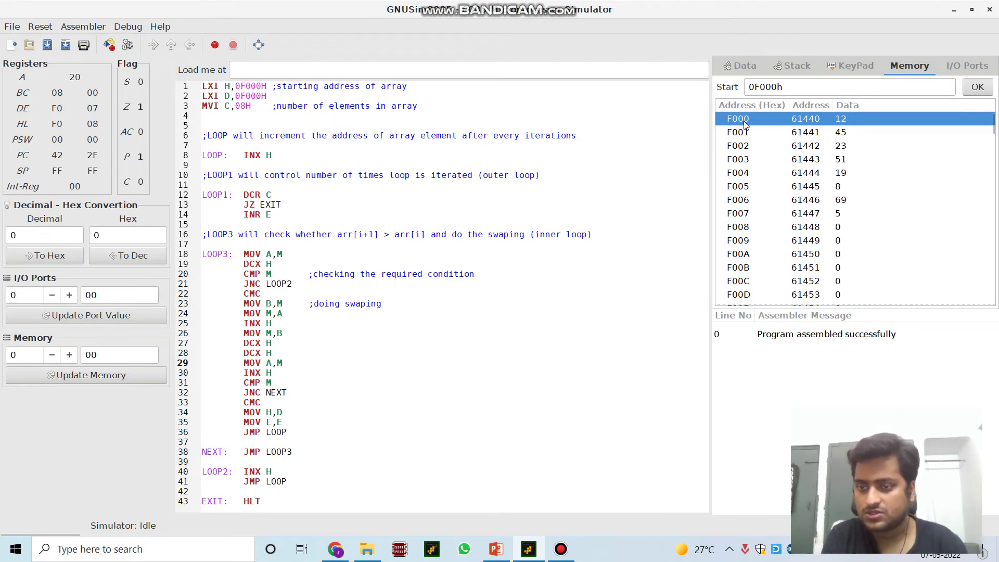
click(848, 133)
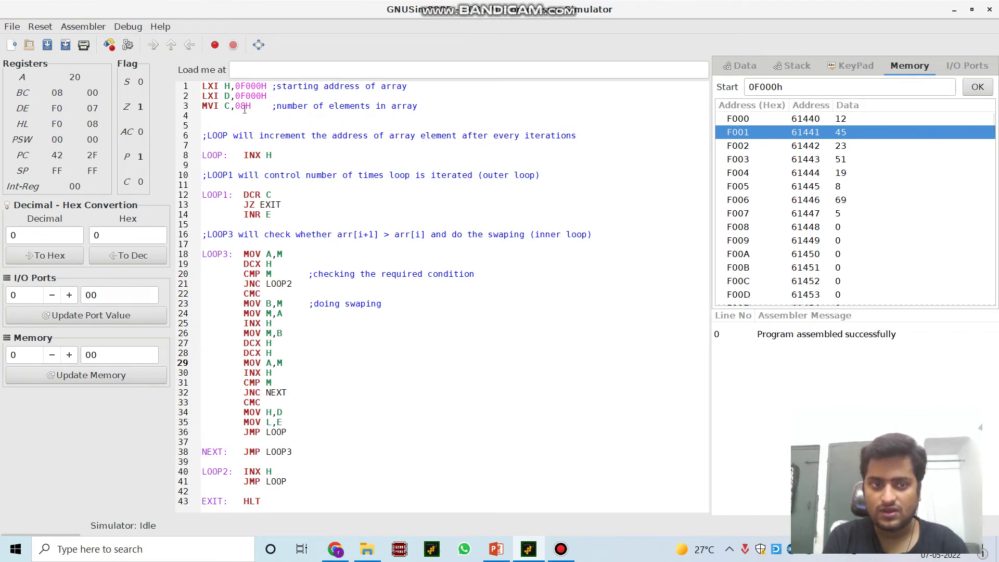
click(823, 124)
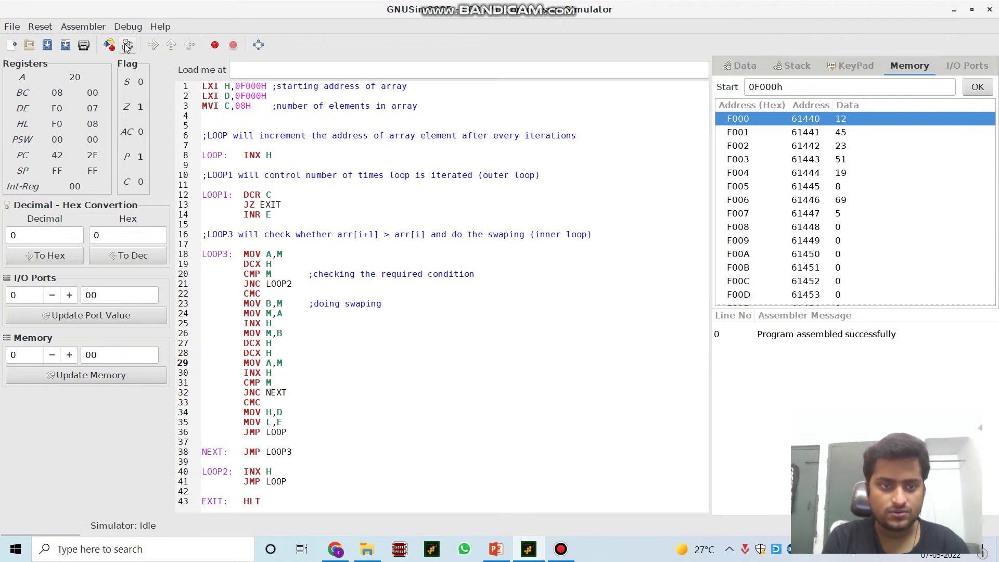
Assemble and execute the sorting program, confirm the smallest value 5 at F000, and return to PowerPoint
click(71, 27)
click(72, 42)
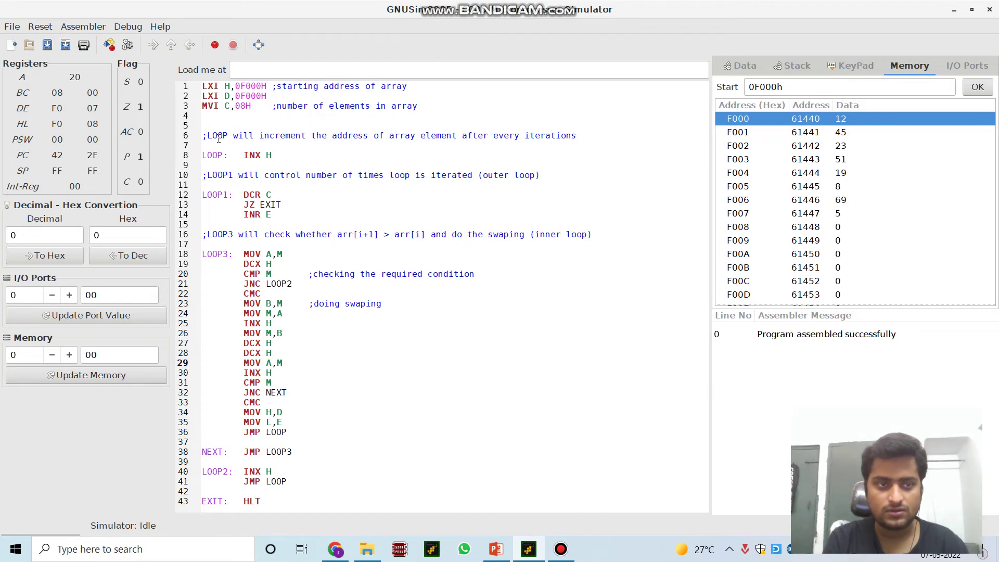
click(76, 27)
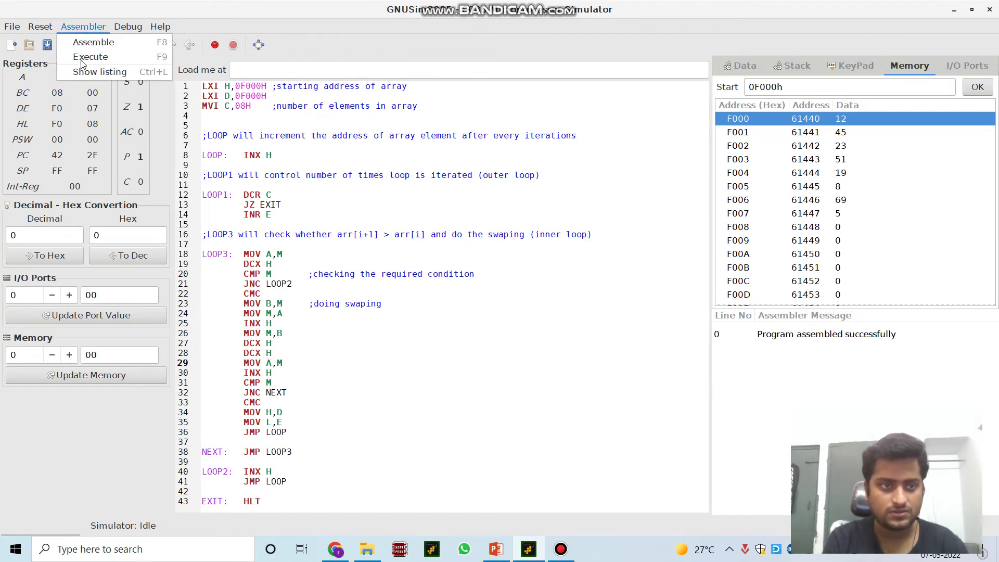
click(81, 58)
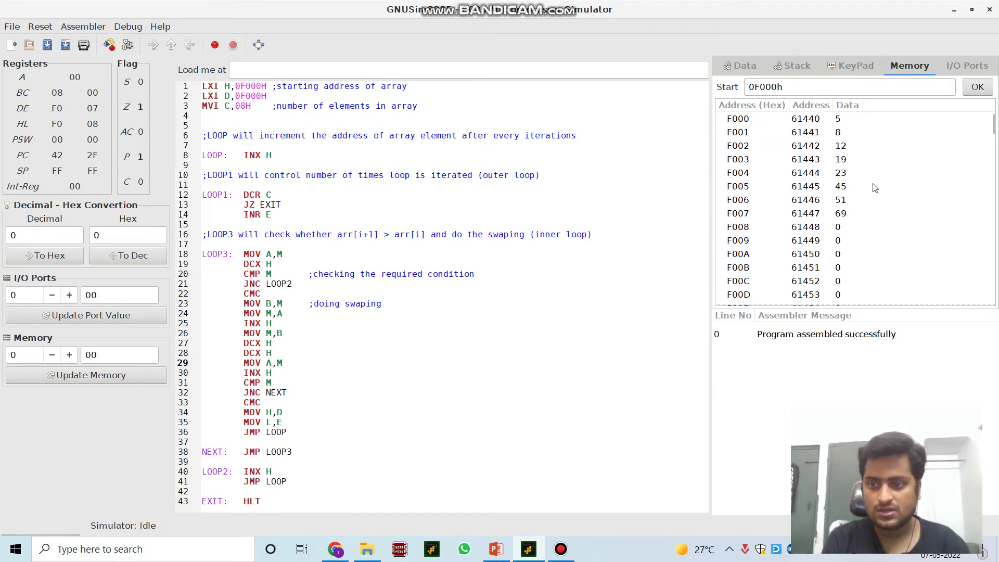
click(851, 122)
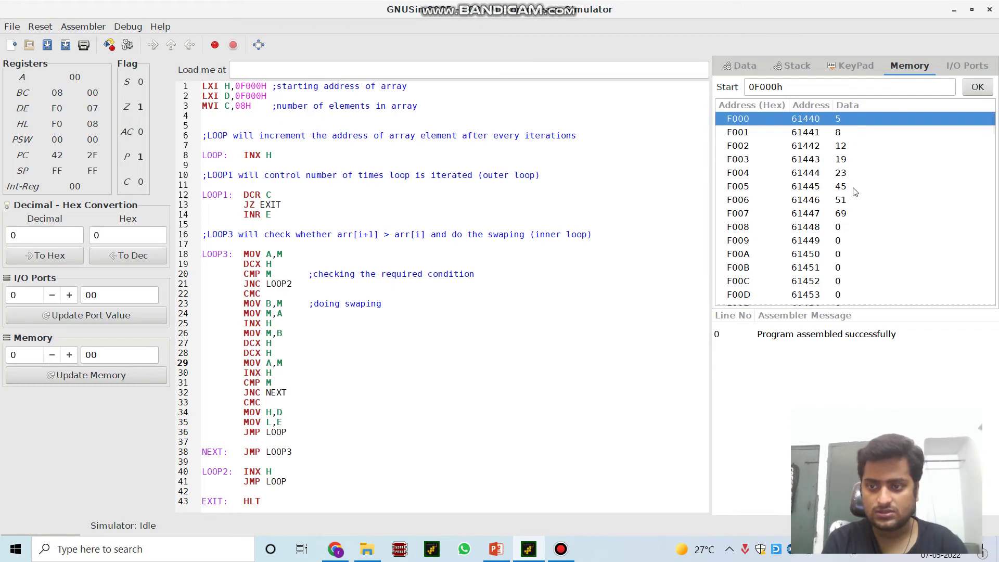
click(496, 549)
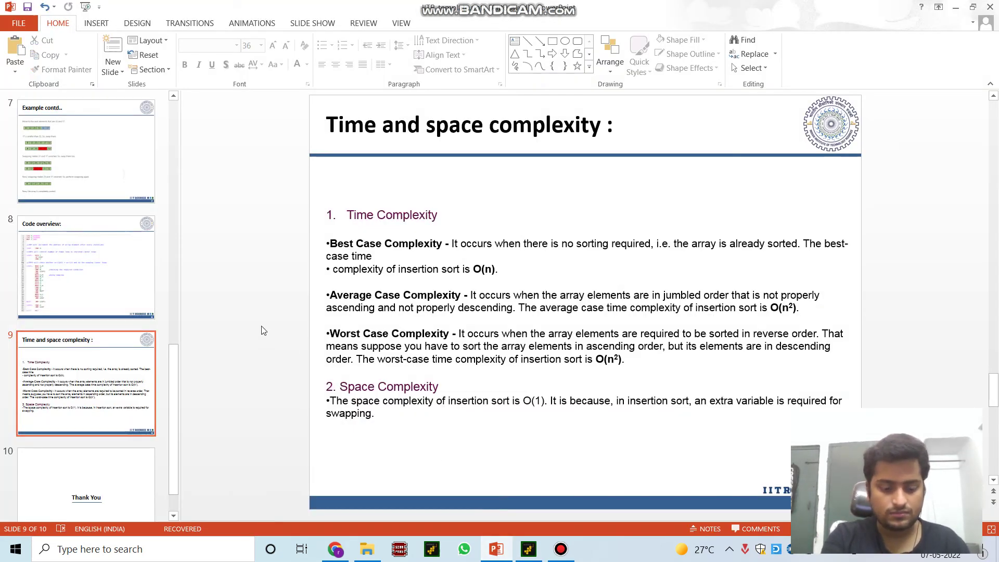
Exit the slide show, select slide 9, then scroll down to the final Thank You slide
key(F5)
key(Escape)
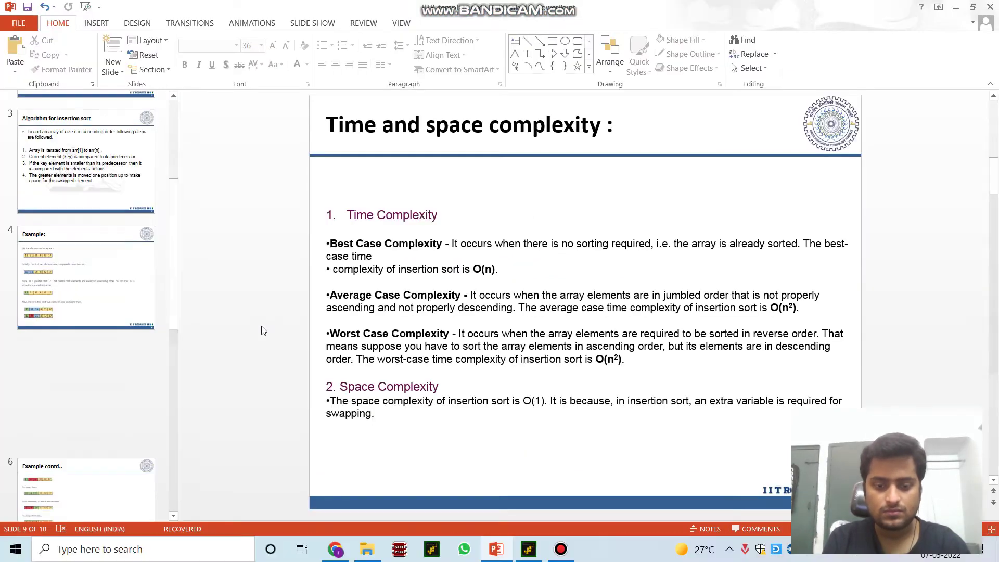
scroll(111, 328, down, 5)
click(111, 328)
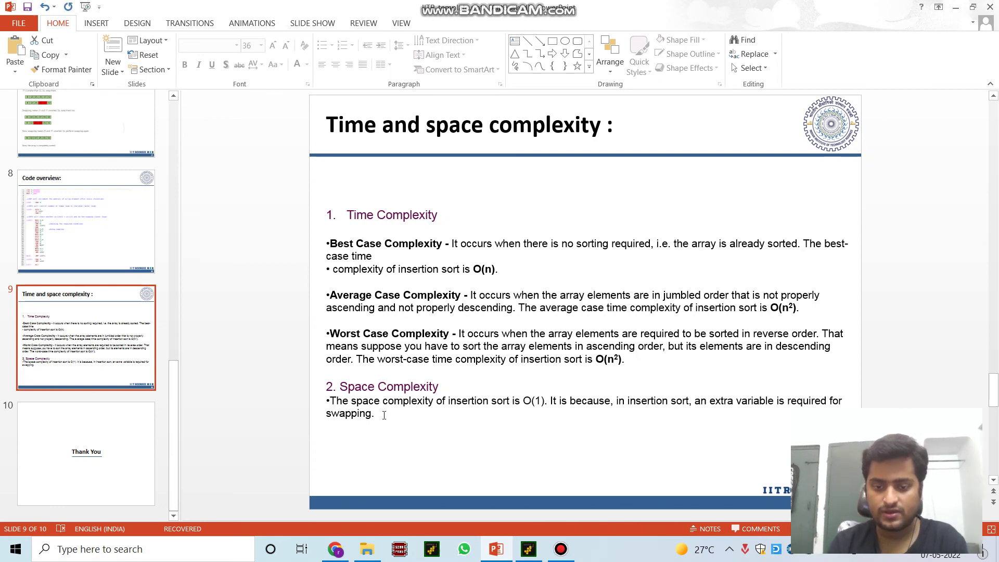
scroll(384, 415, up, 1)
scroll(384, 414, down, 2)
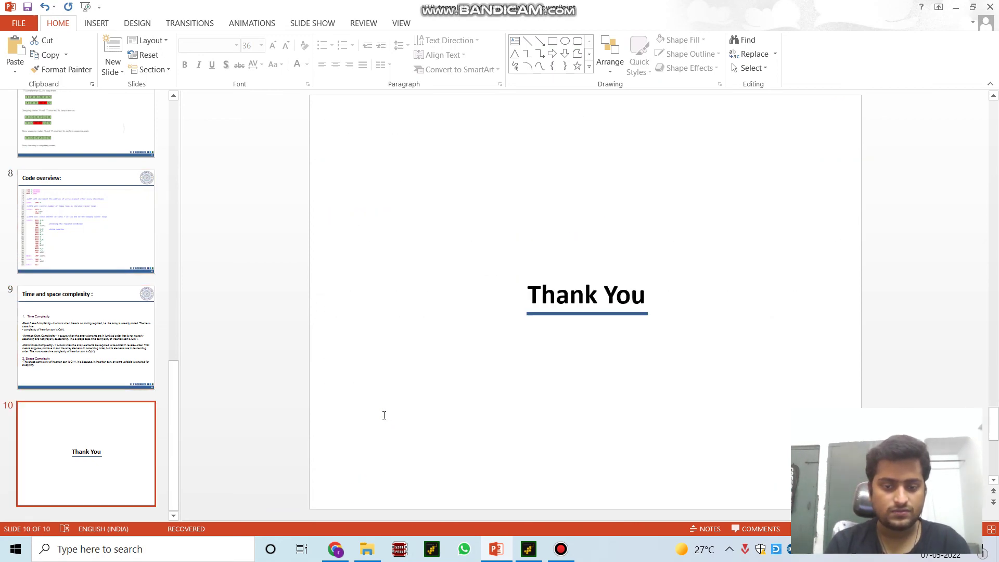